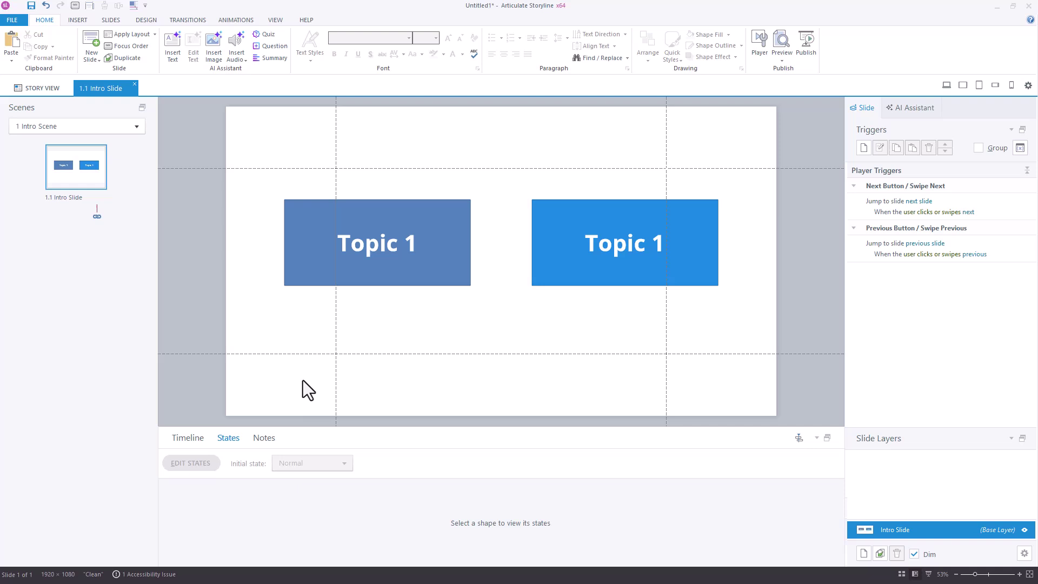
left_click(582, 253)
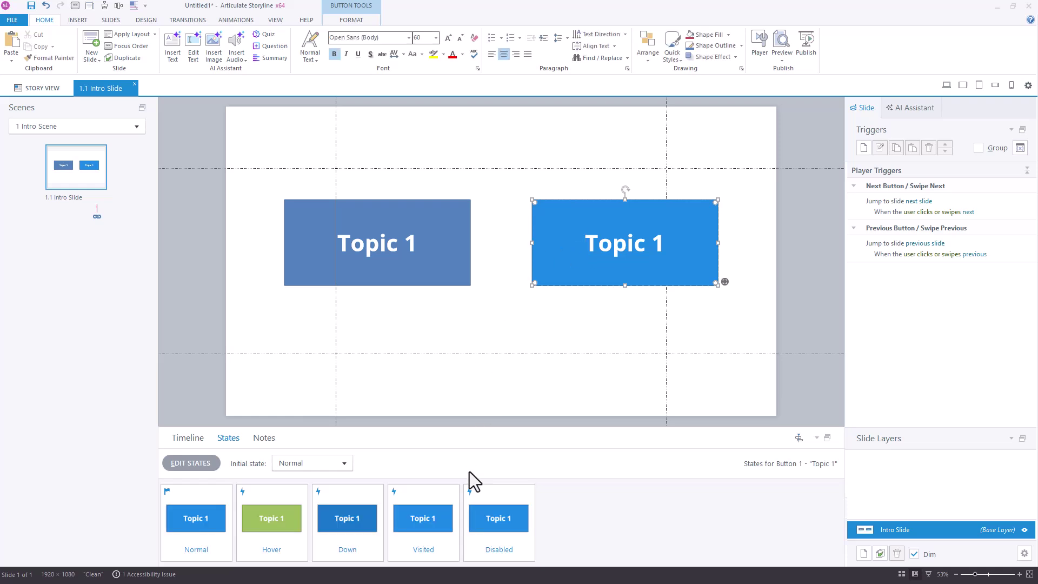
left_click(946, 87)
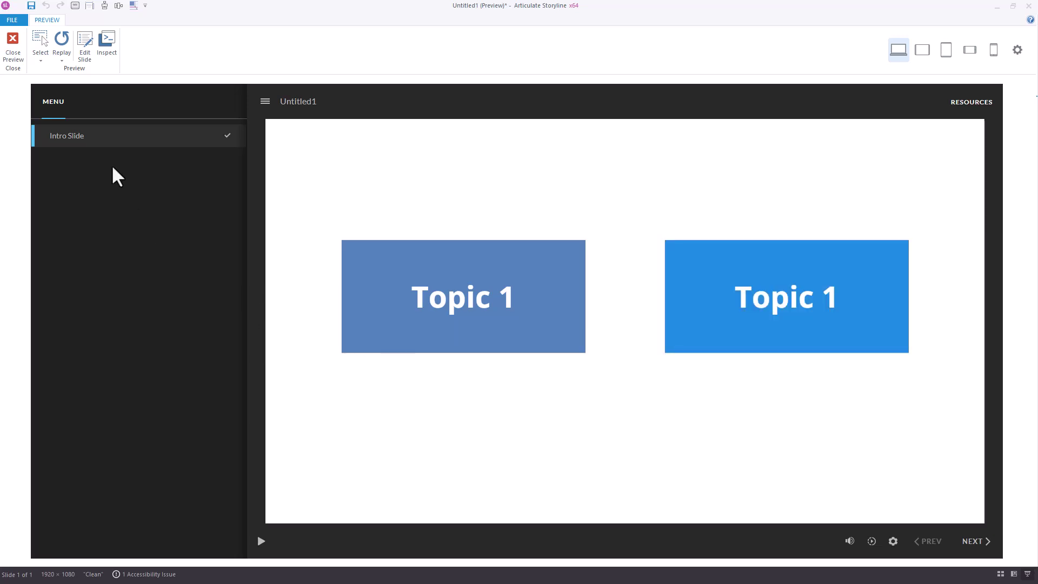
left_click(13, 46)
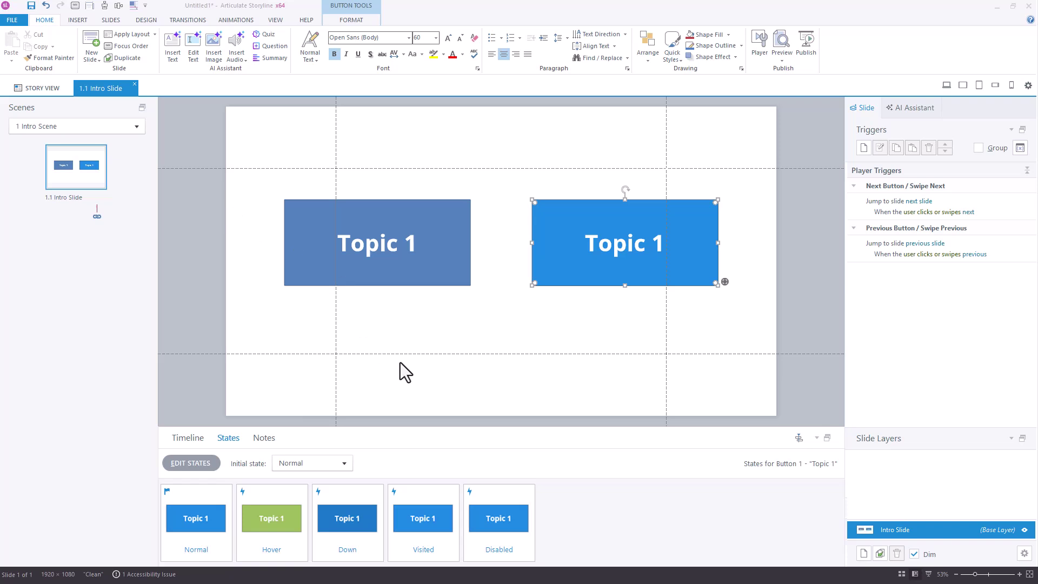
Step: Select the left Topic 1 box, inspect its green Hover state, then return to Normal
left_click(326, 199)
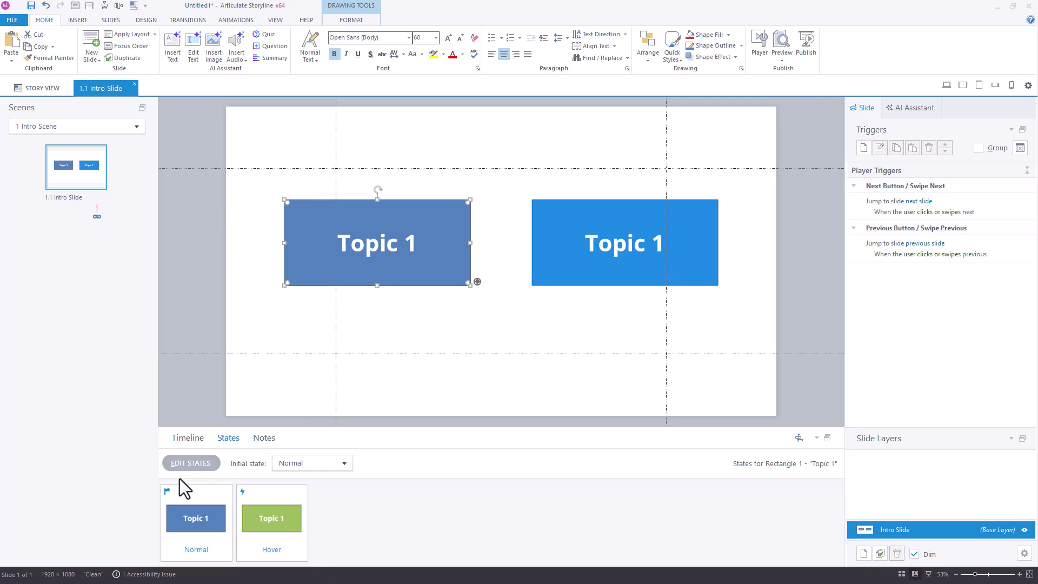
left_click(261, 522)
left_click(254, 471)
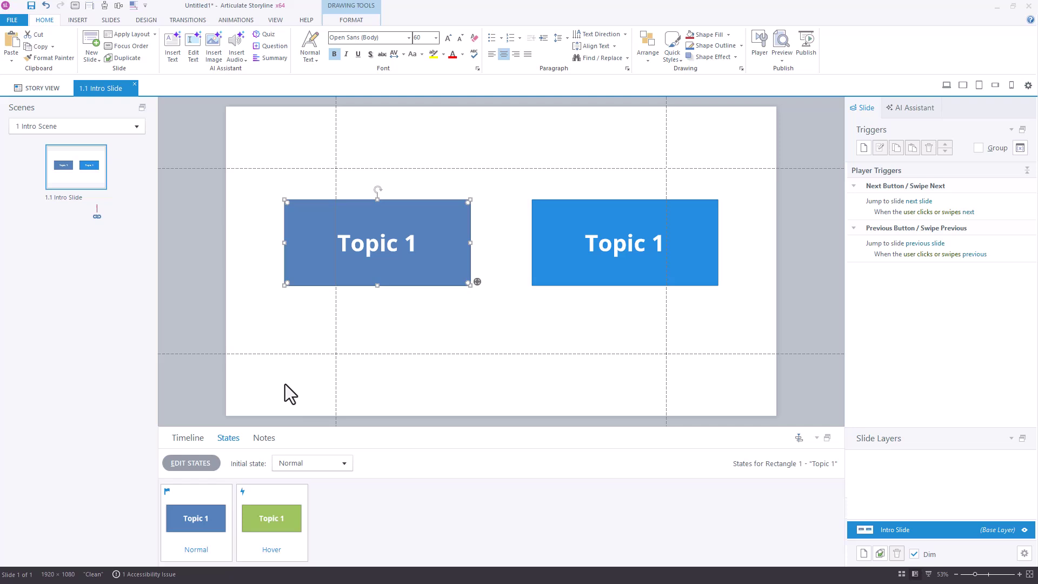
Step: Add a new Visited state beside Normal and Hover on the left Topic 1 box
left_click(196, 464)
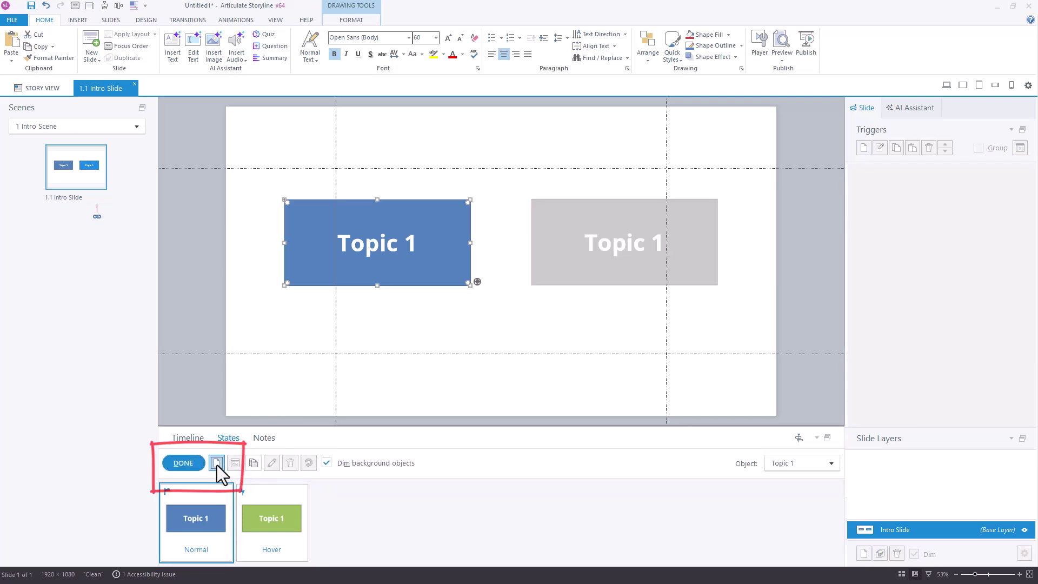
left_click(217, 463)
left_click(588, 292)
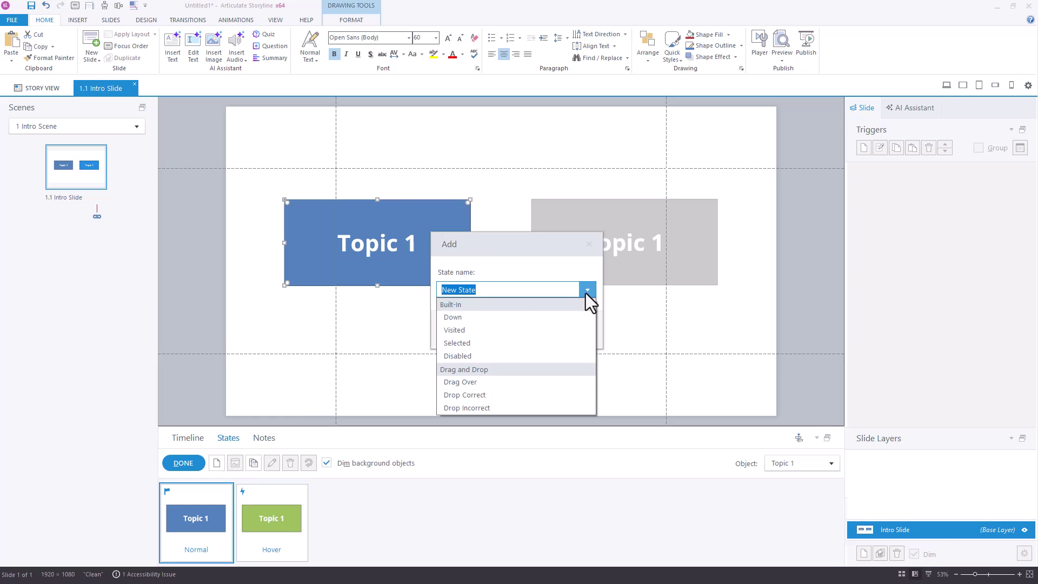
left_click(452, 330)
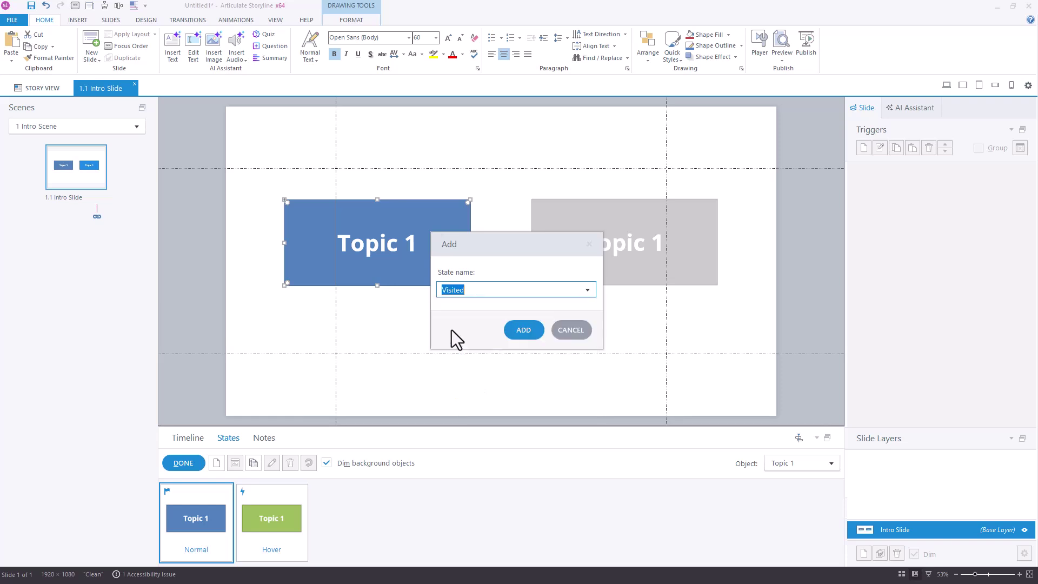
left_click(525, 331)
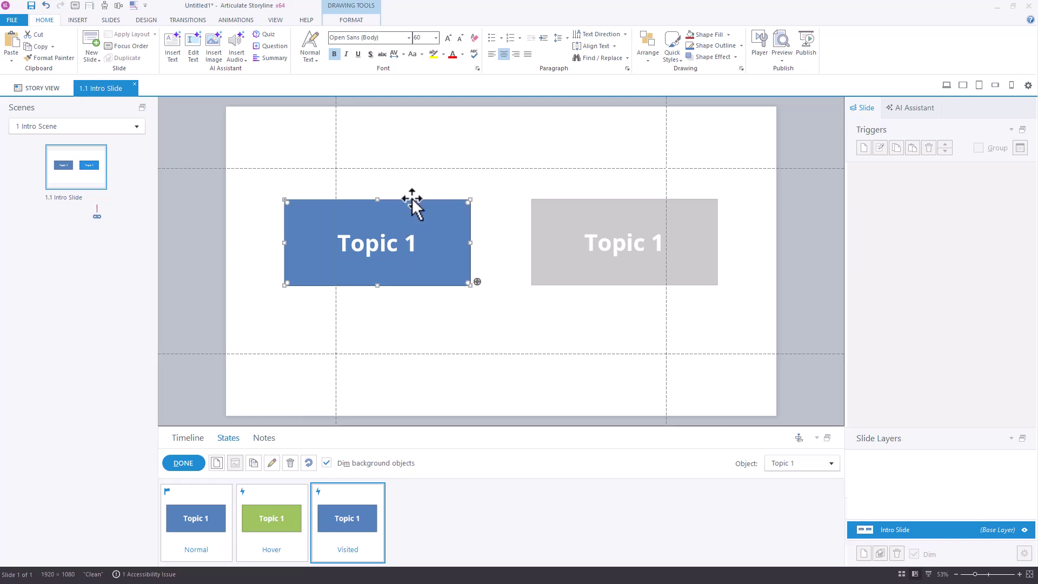
left_click(350, 21)
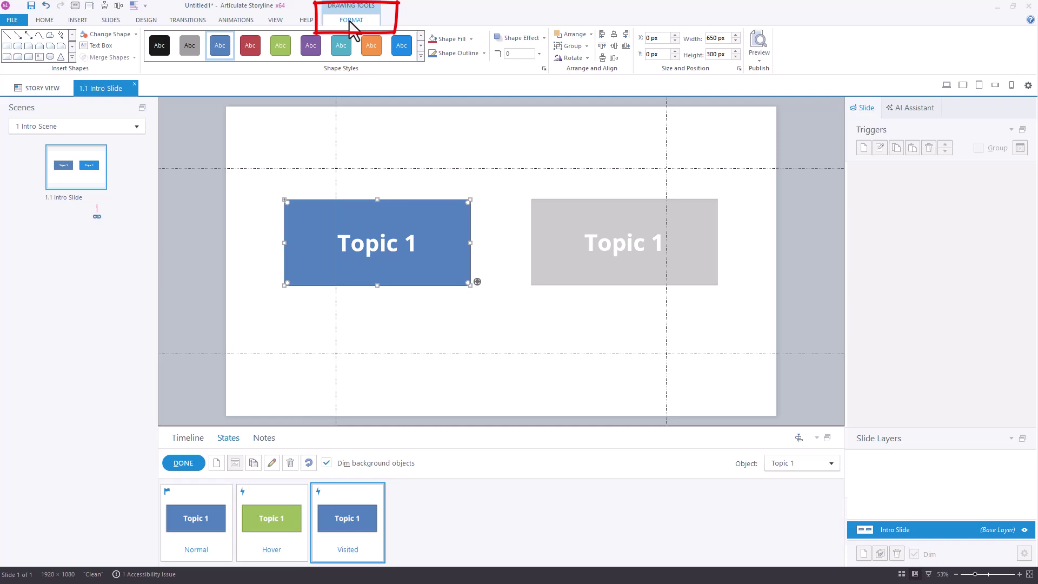
Step: Apply the red Abc shape style to the box's Visited state, then cut and re-paste the shape
left_click(250, 48)
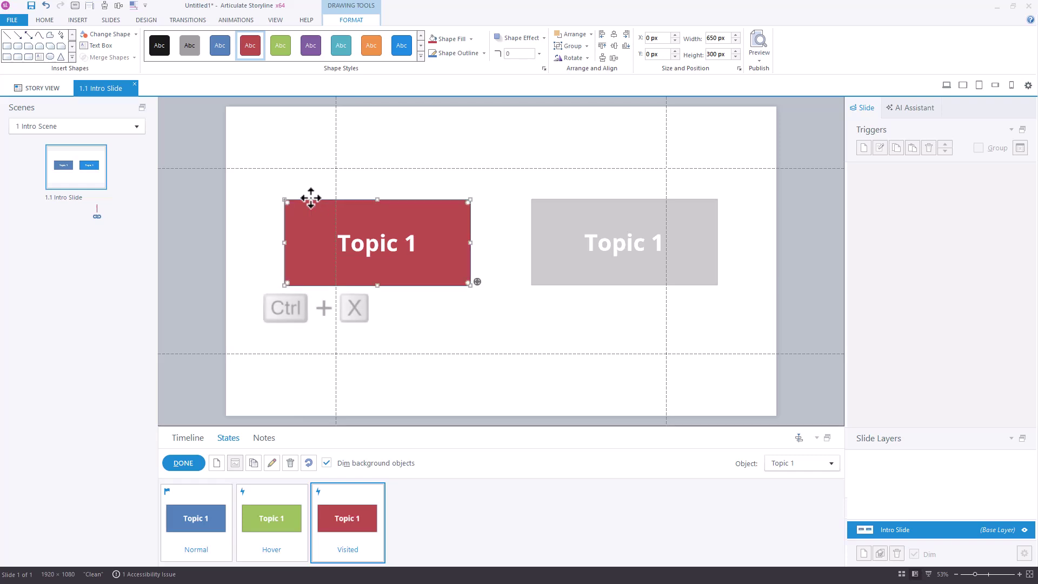
key("ctrl+x")
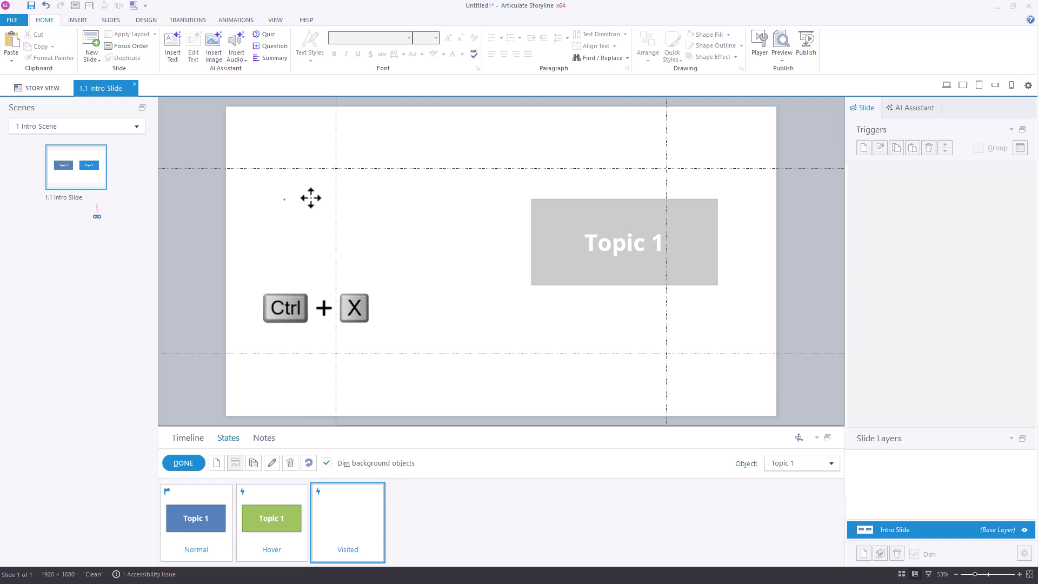
key("ctrl+v")
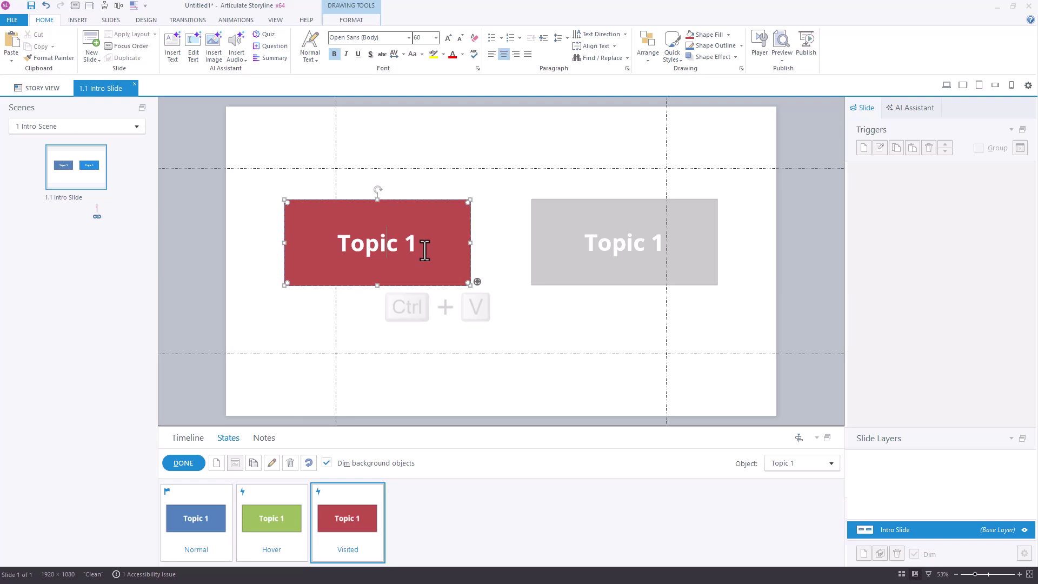
left_click(388, 250)
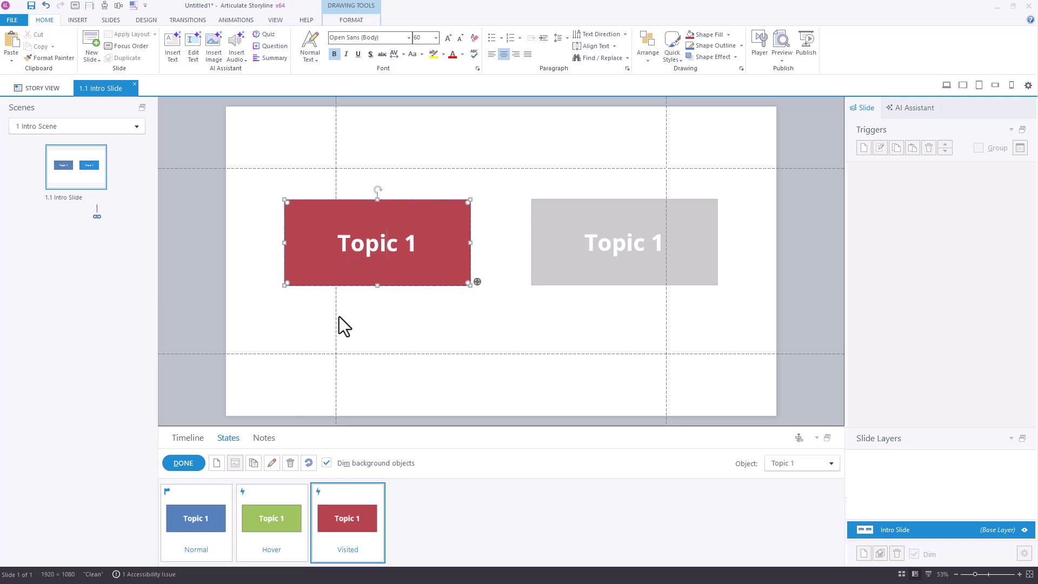
Step: Finish state editing, preview the slide, and confirm the clicked left Topic 1 button turns red
left_click(190, 462)
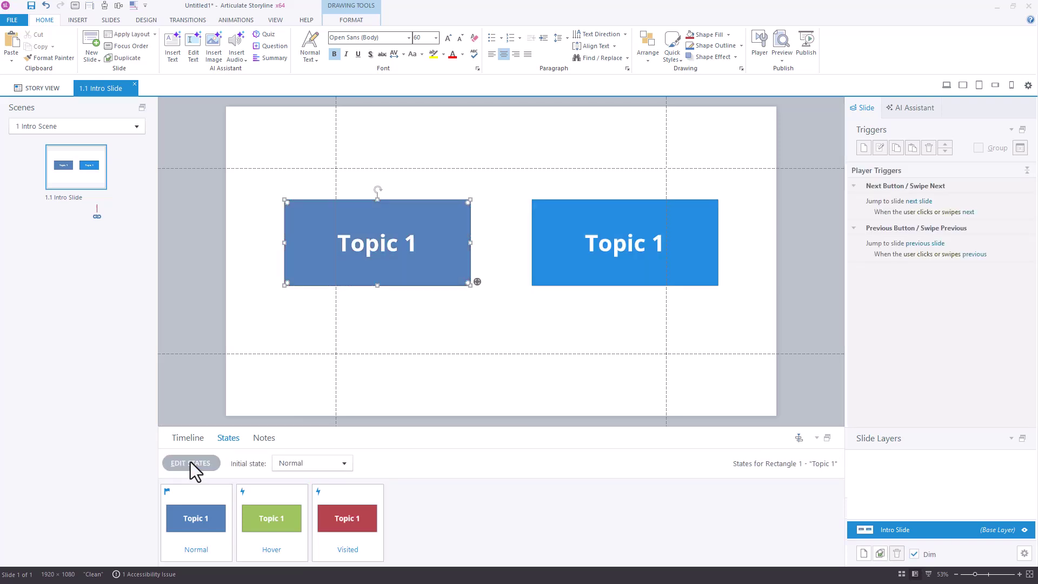
left_click(947, 86)
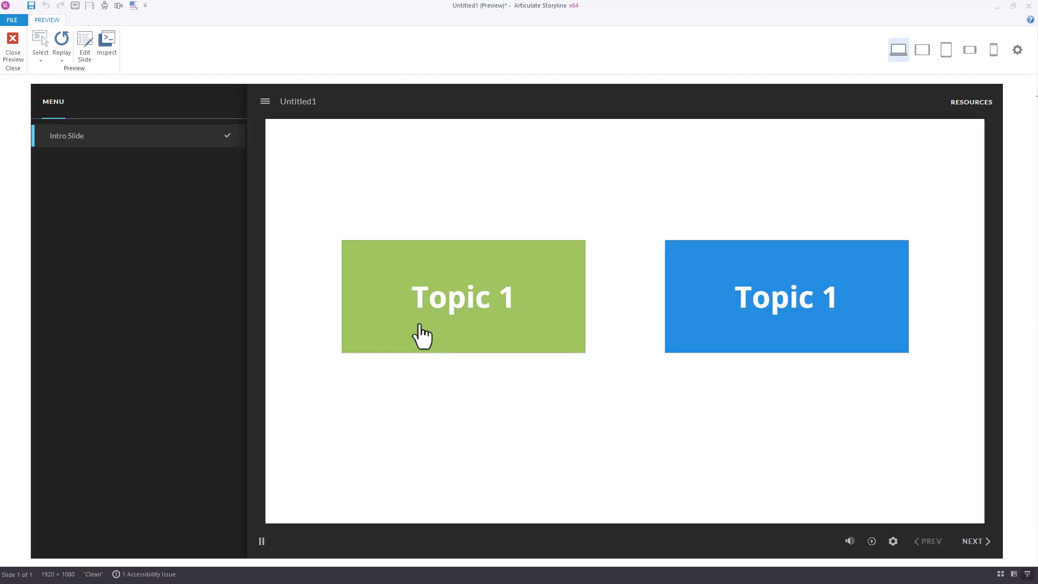
left_click(387, 343)
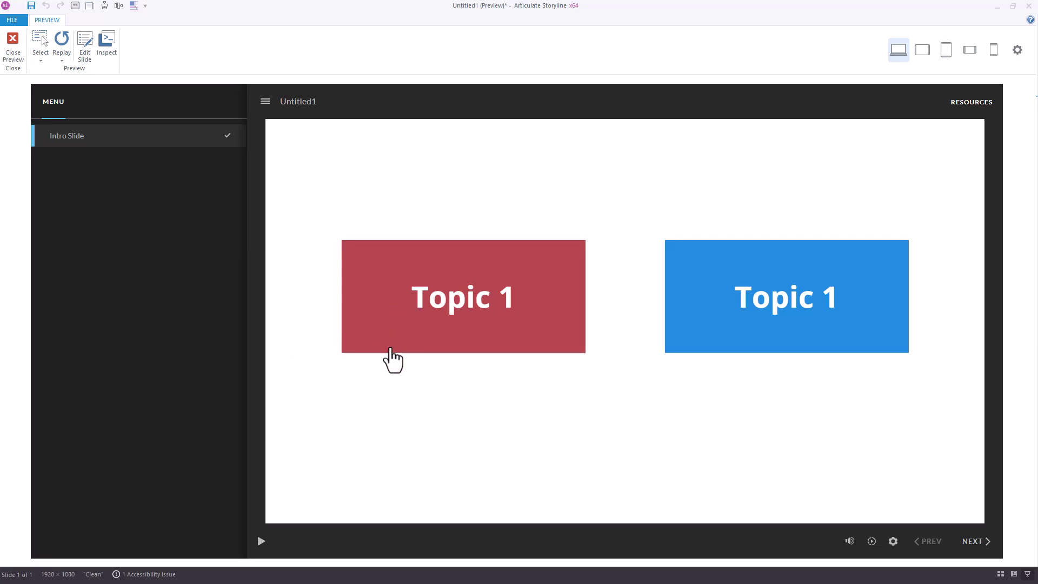
left_click(14, 45)
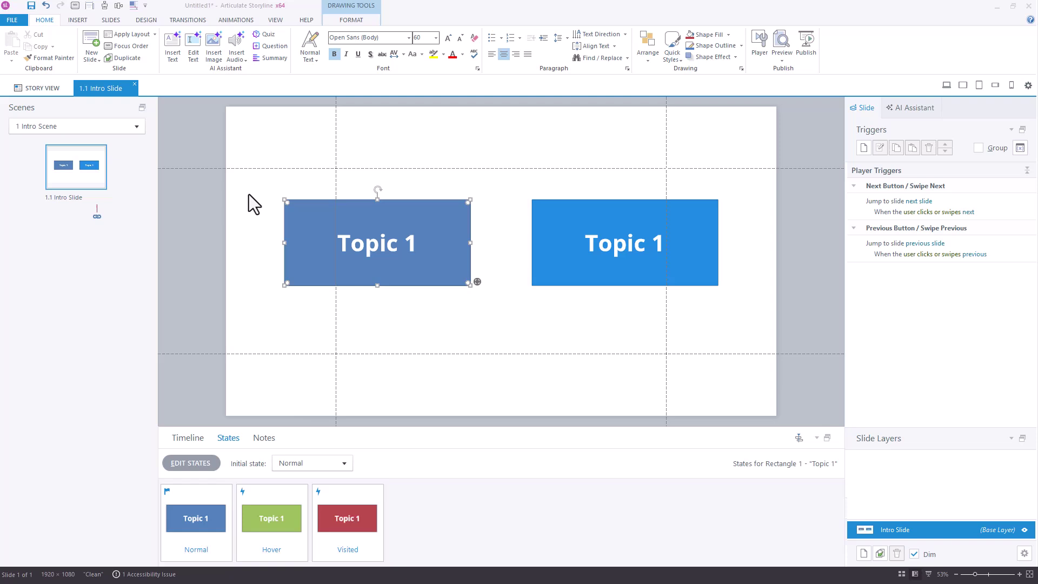
Step: In the right Topic 1 button's Visited state, delete the shape and then restore a button
left_click(617, 284)
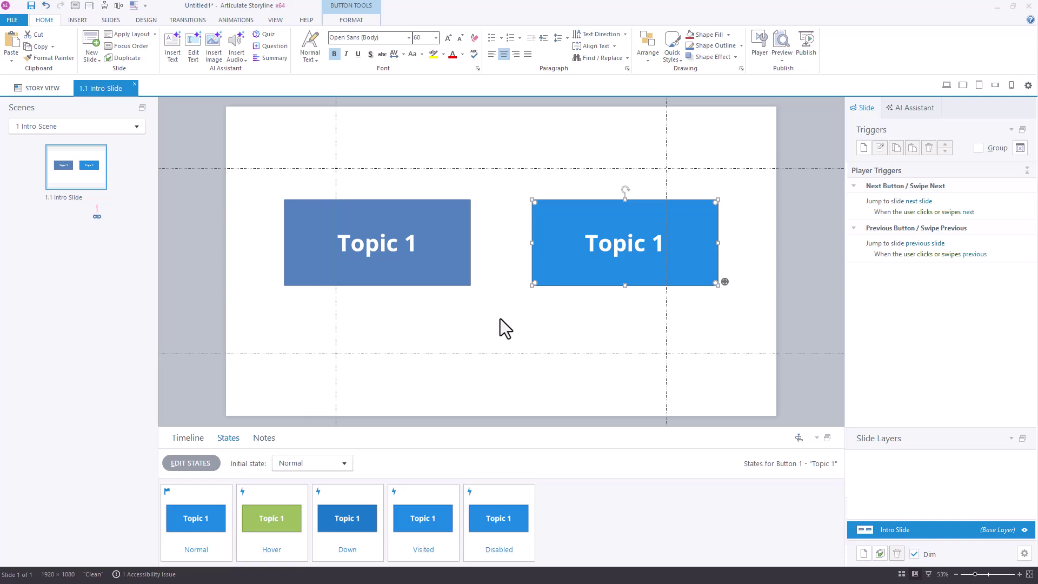
left_click(194, 463)
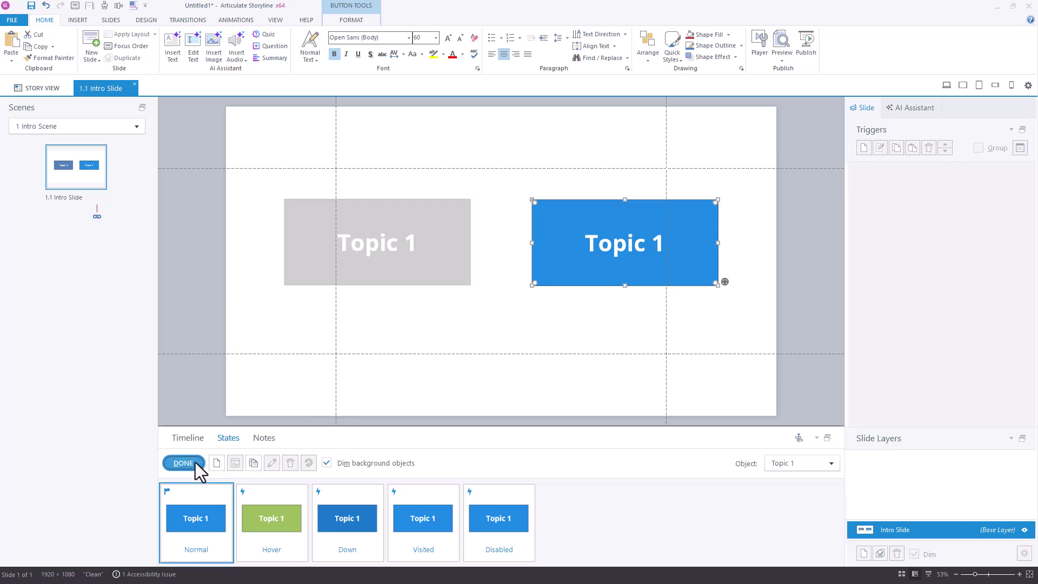
left_click(430, 521)
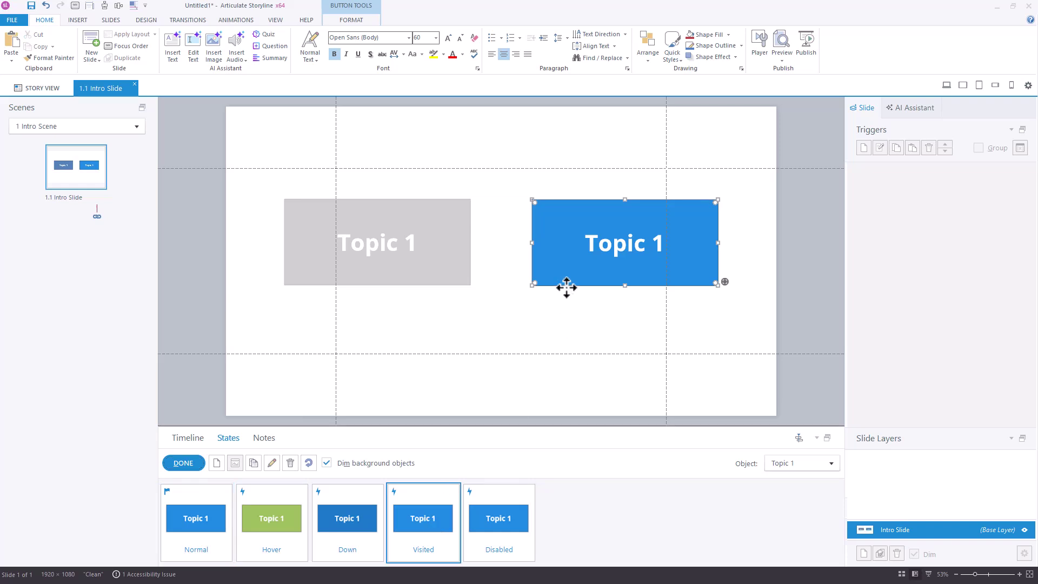
key("Delete")
key("ctrl+z")
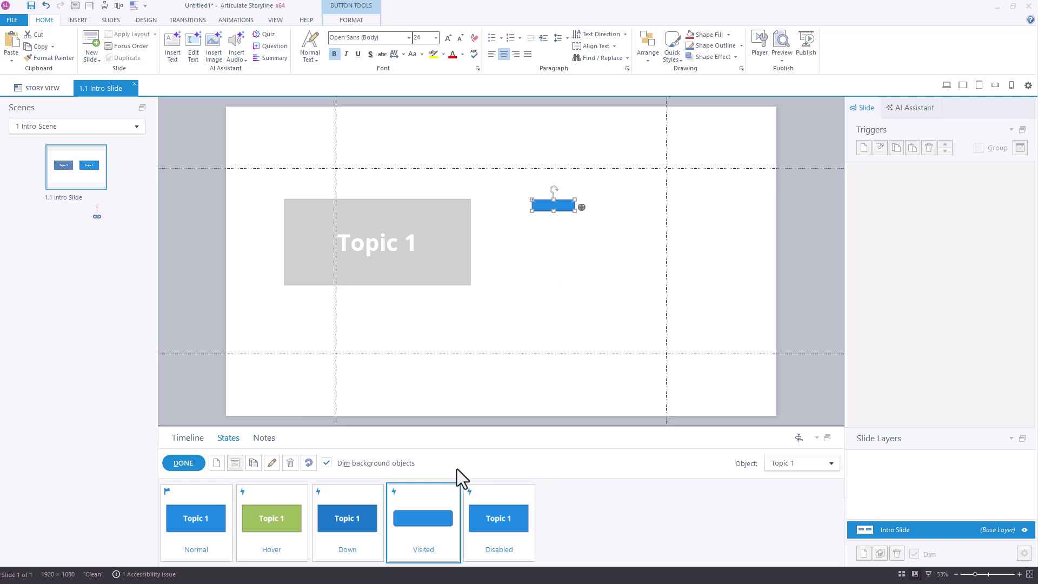
Step: Delete the right button's Visited state and add a fresh Visited state in its place
left_click(290, 464)
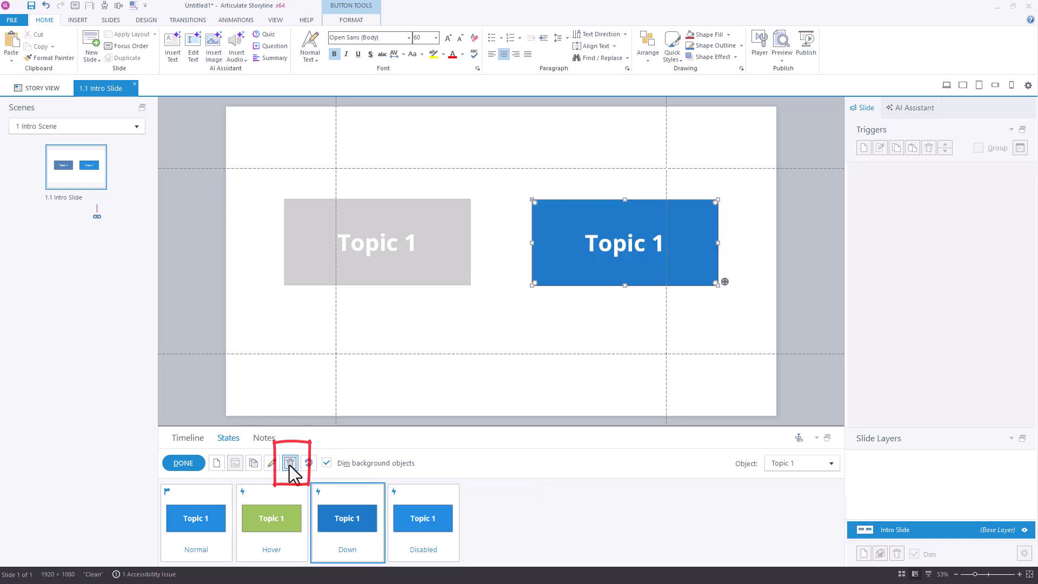
left_click(216, 464)
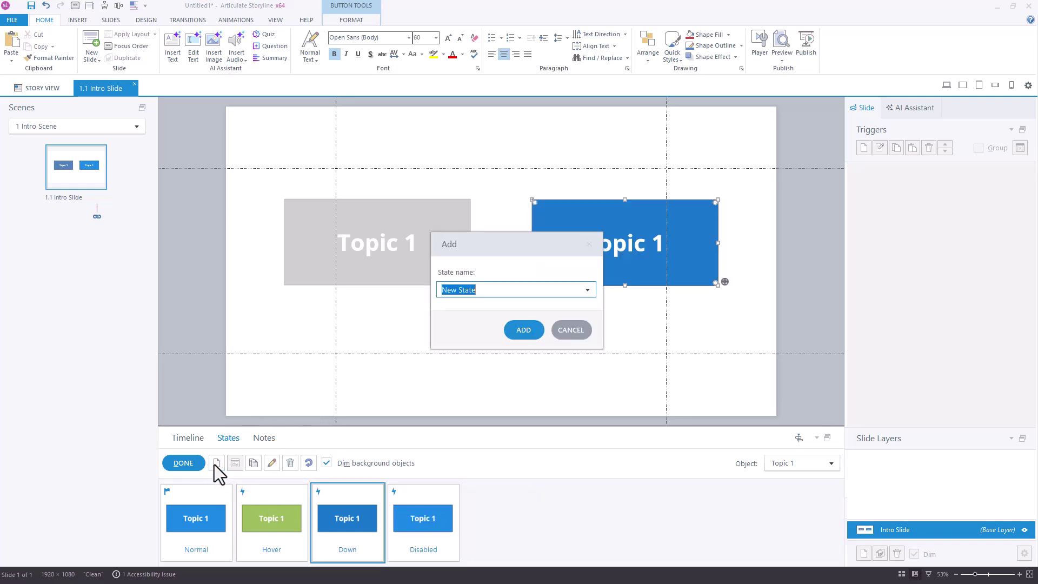
left_click(589, 292)
left_click(470, 317)
left_click(525, 330)
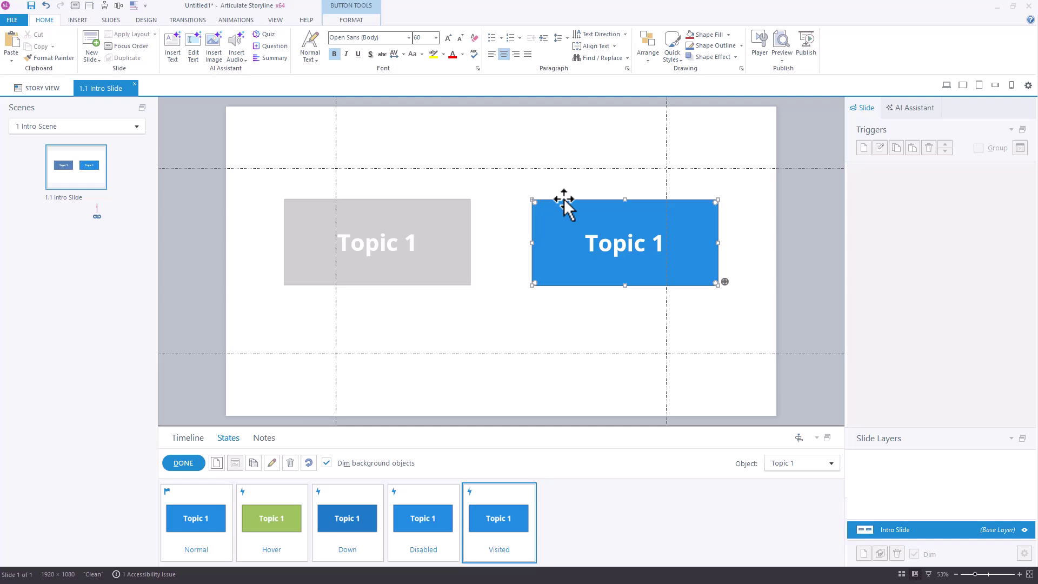
Step: Apply the red shape style to the new Visited state's Topic 1 button
left_click(351, 20)
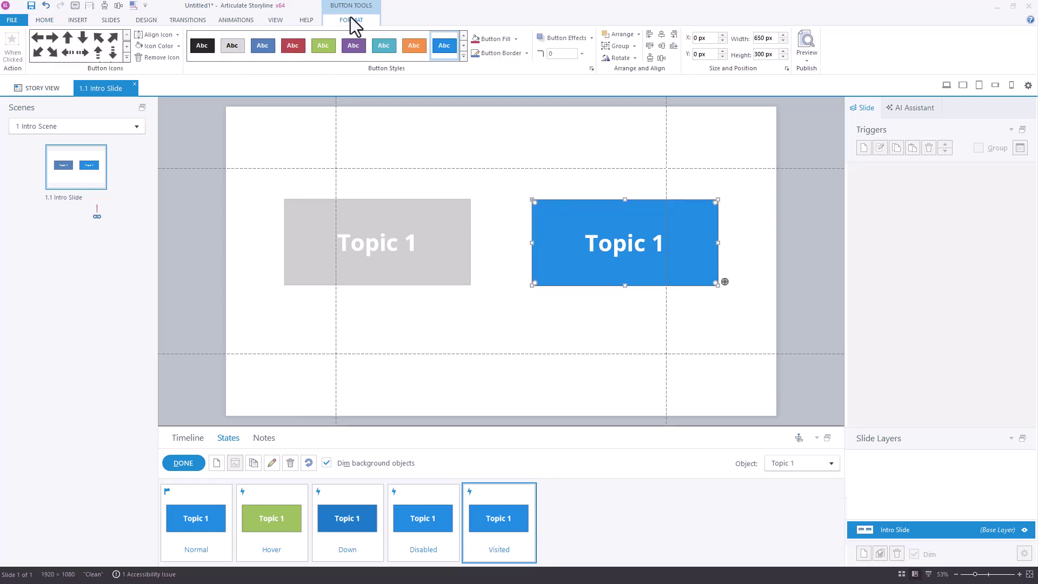
left_click(289, 47)
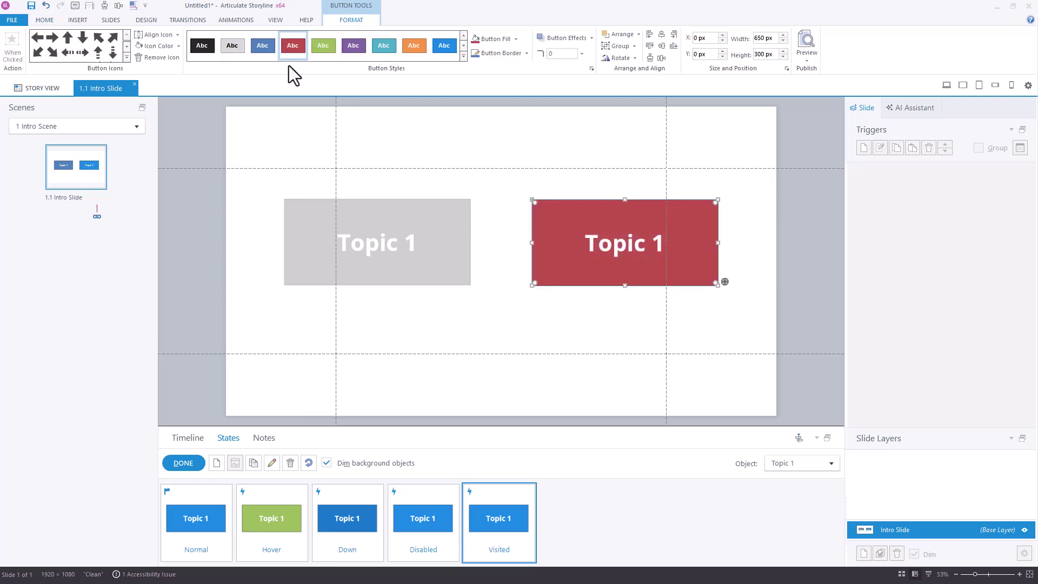
left_click(574, 287)
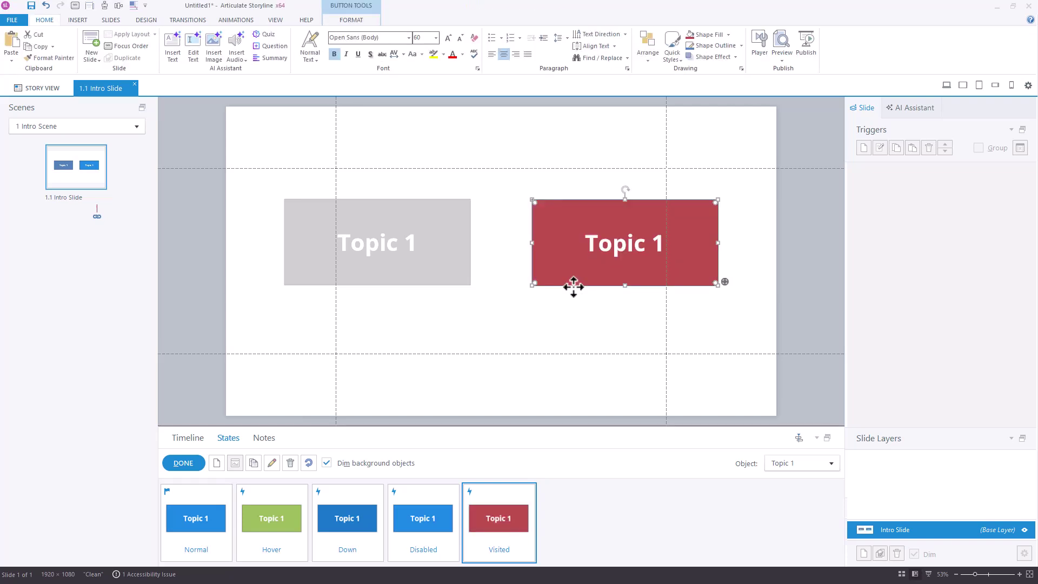
left_click(610, 254)
Step: Close state editing, preview the slide, and click both Topic 1 buttons until each turns red
left_click(184, 465)
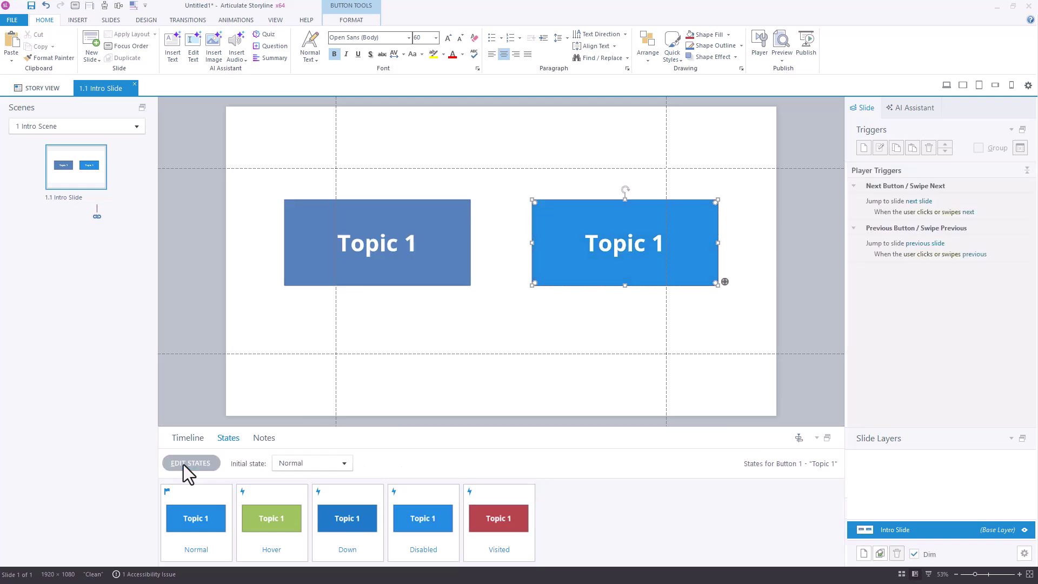
left_click(947, 85)
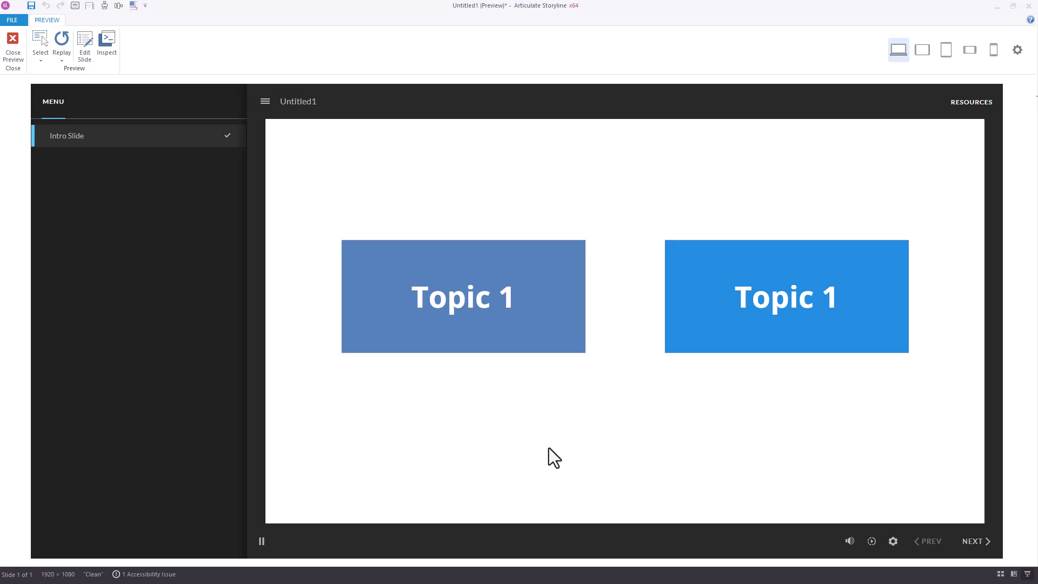
left_click(553, 343)
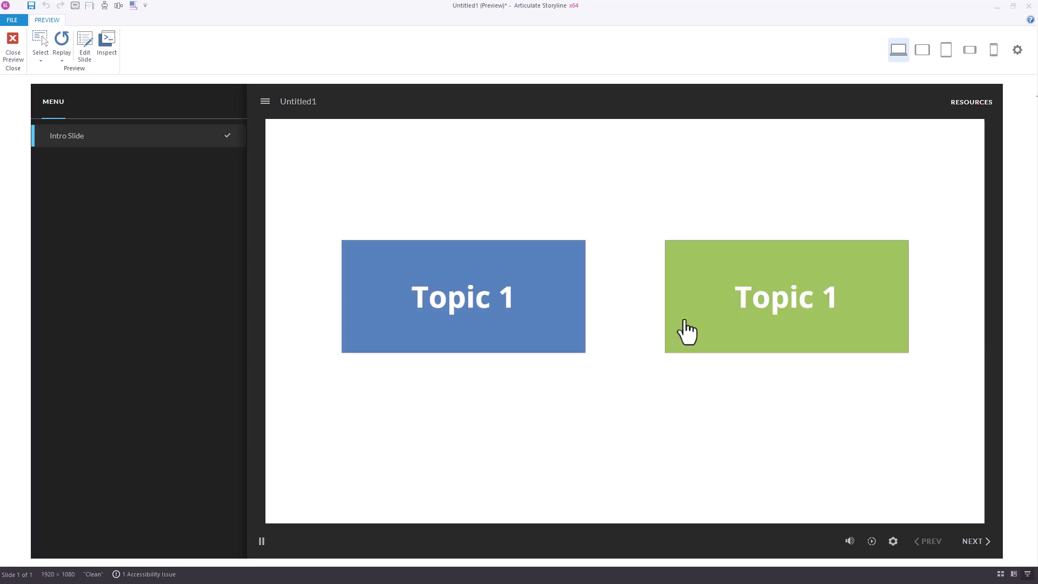
left_click(720, 326)
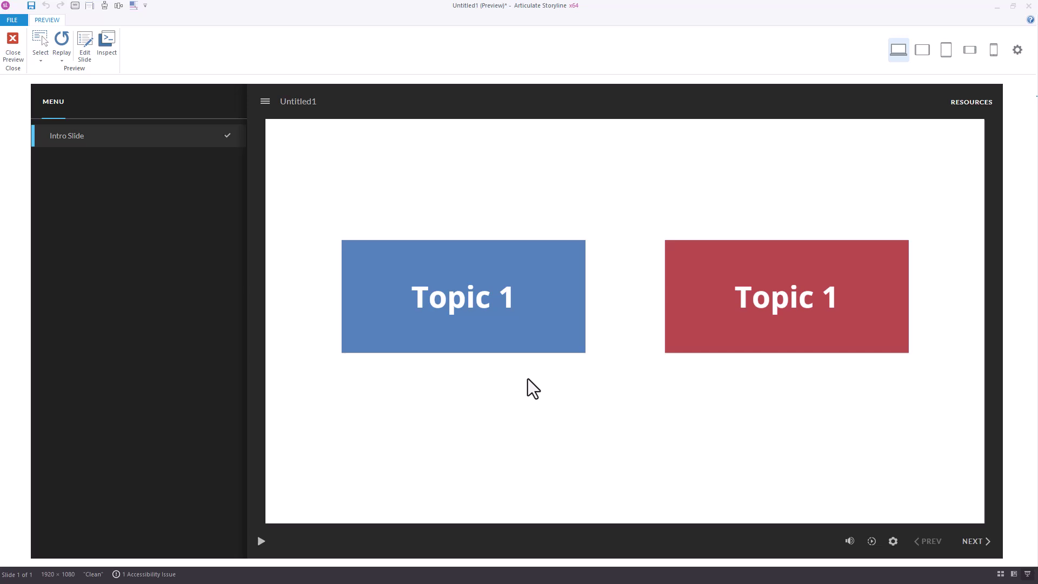
left_click(524, 340)
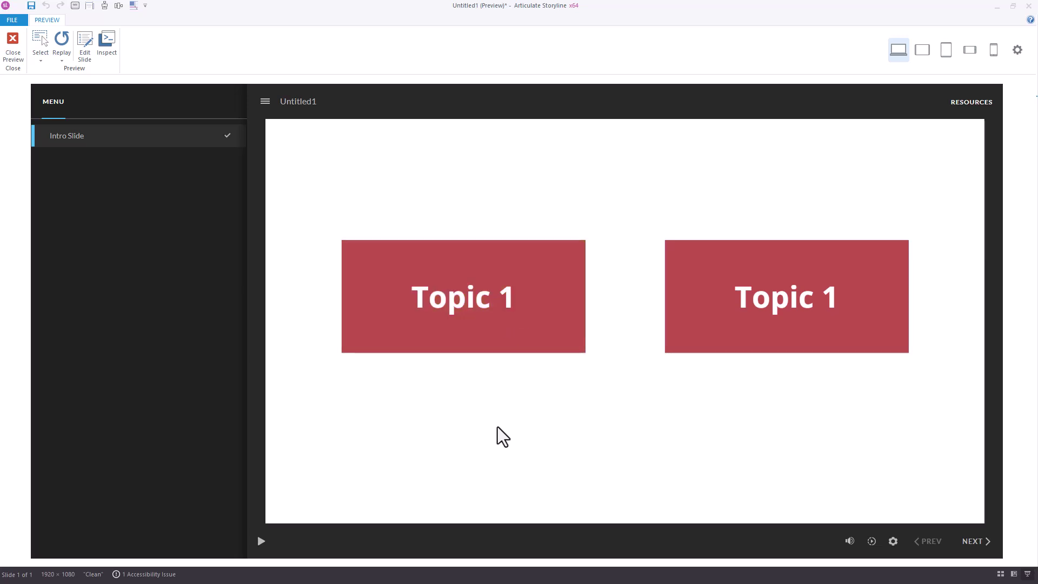